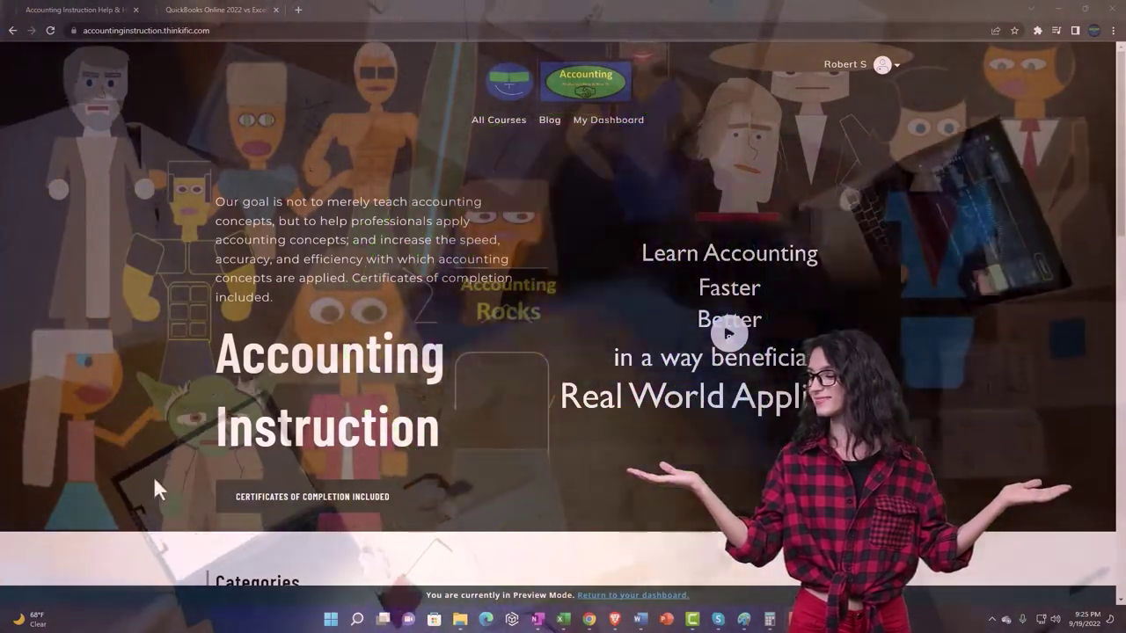
Scroll past the Thinkific category tiles and switch to the QuickBooks Online 2022 vs Excel course.
scroll(155, 488, down, 5)
scroll(154, 482, down, 2)
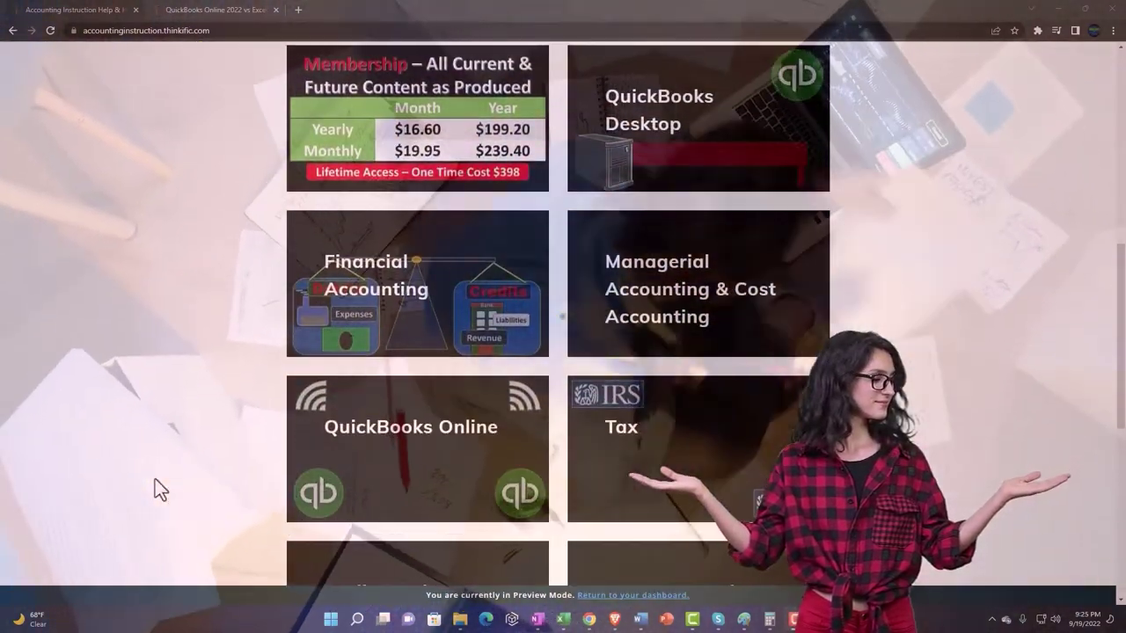
scroll(155, 482, down, 2)
scroll(155, 488, down, 4)
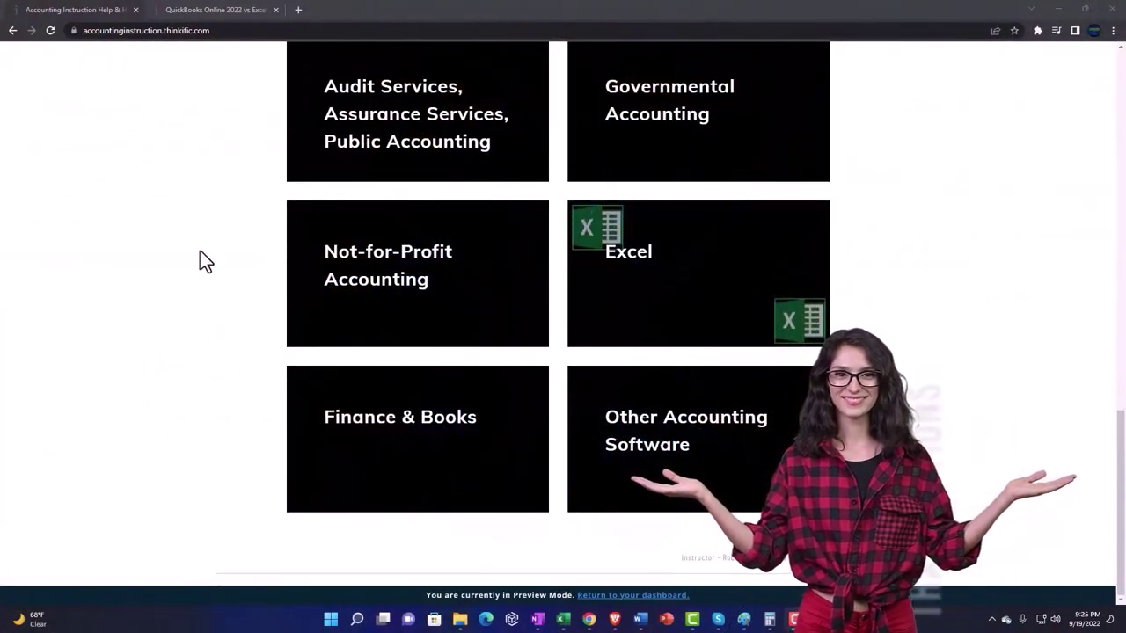
click(203, 12)
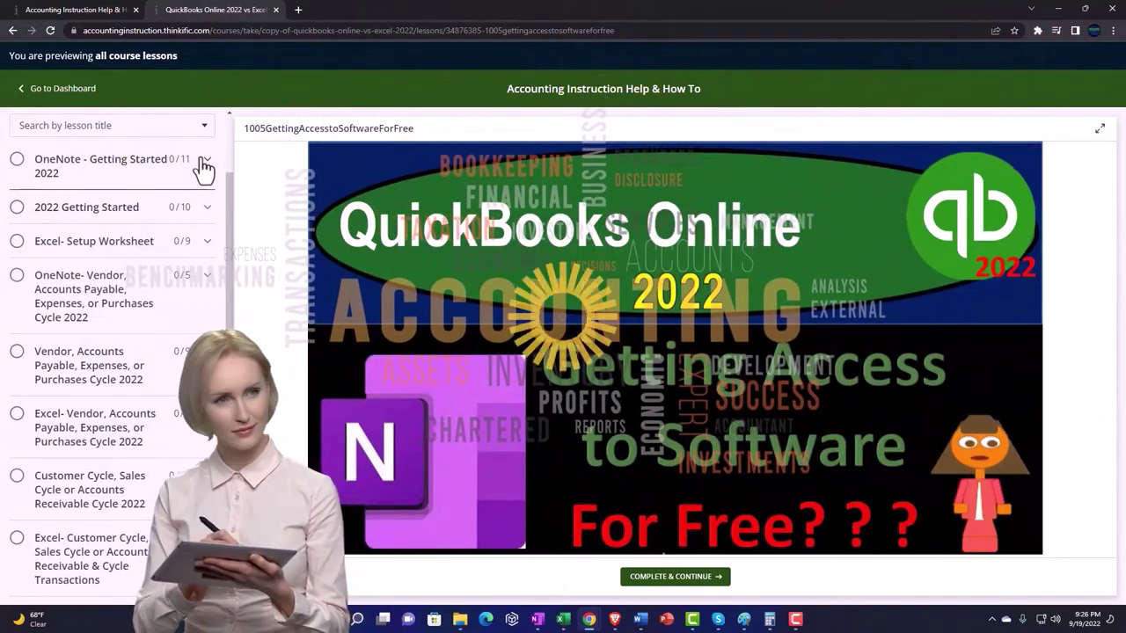
Expand the OneNote - Getting Started 2022 section in the lesson sidebar.
click(203, 167)
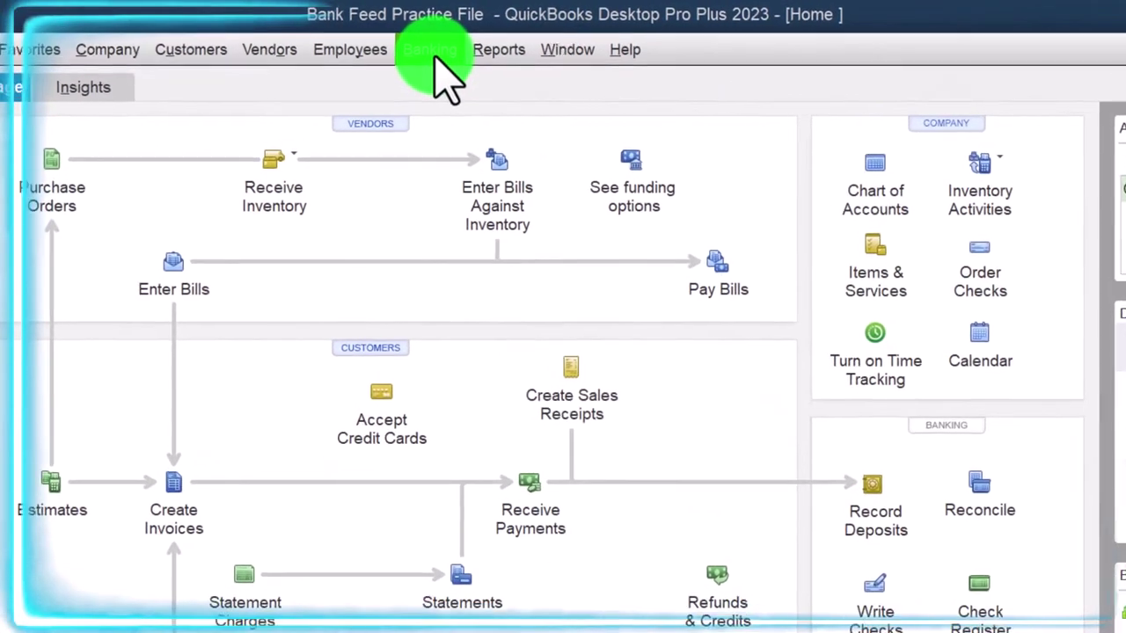
Review the Banking > Bank Feeds submenu, then close the menus without choosing anything.
click(438, 34)
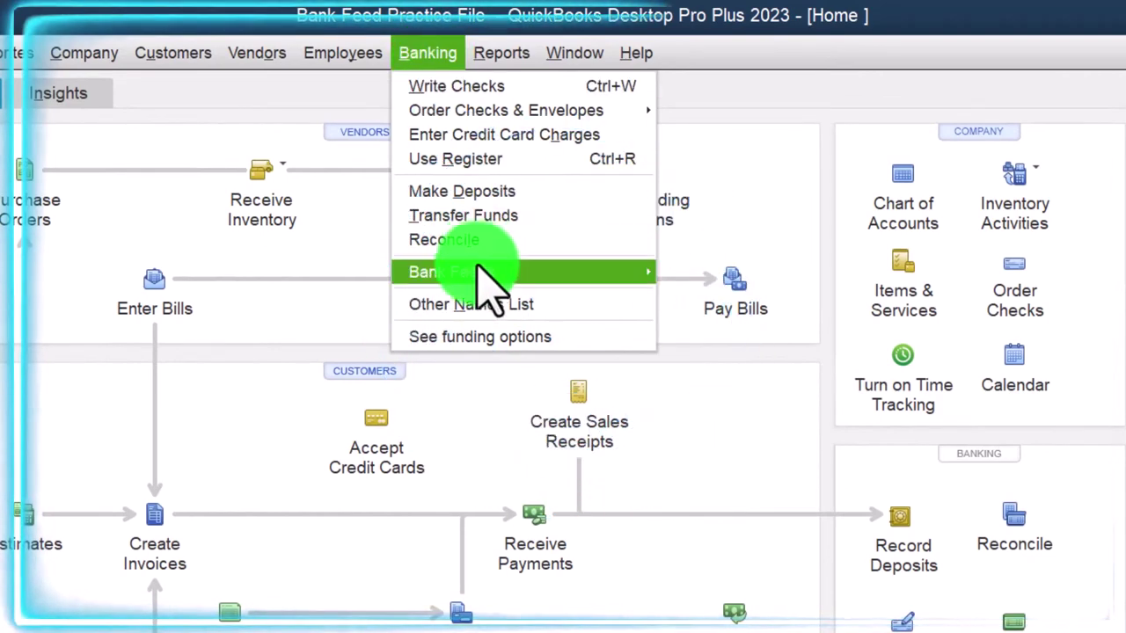
mouse_move(498, 271)
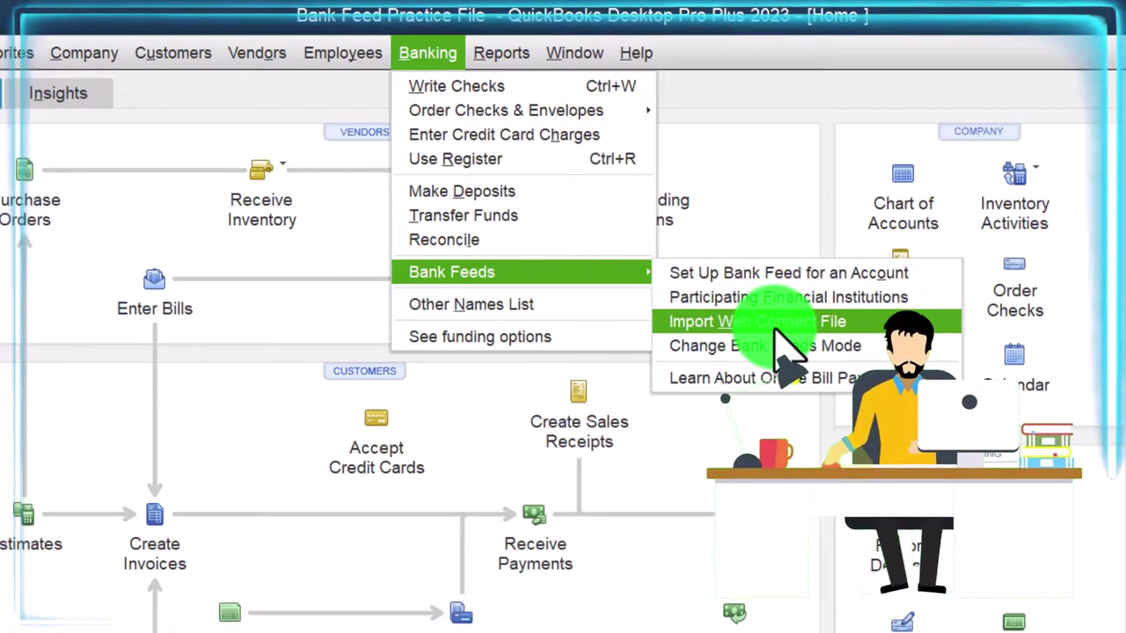
click(29, 341)
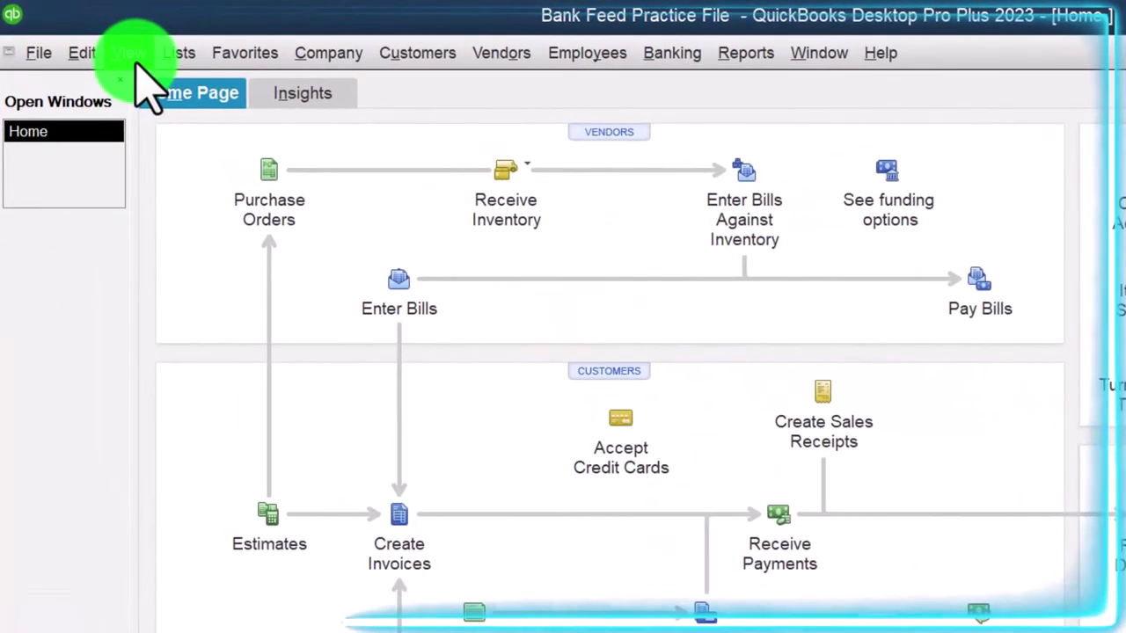
Open the Chart of Accounts from the Lists menu.
click(180, 53)
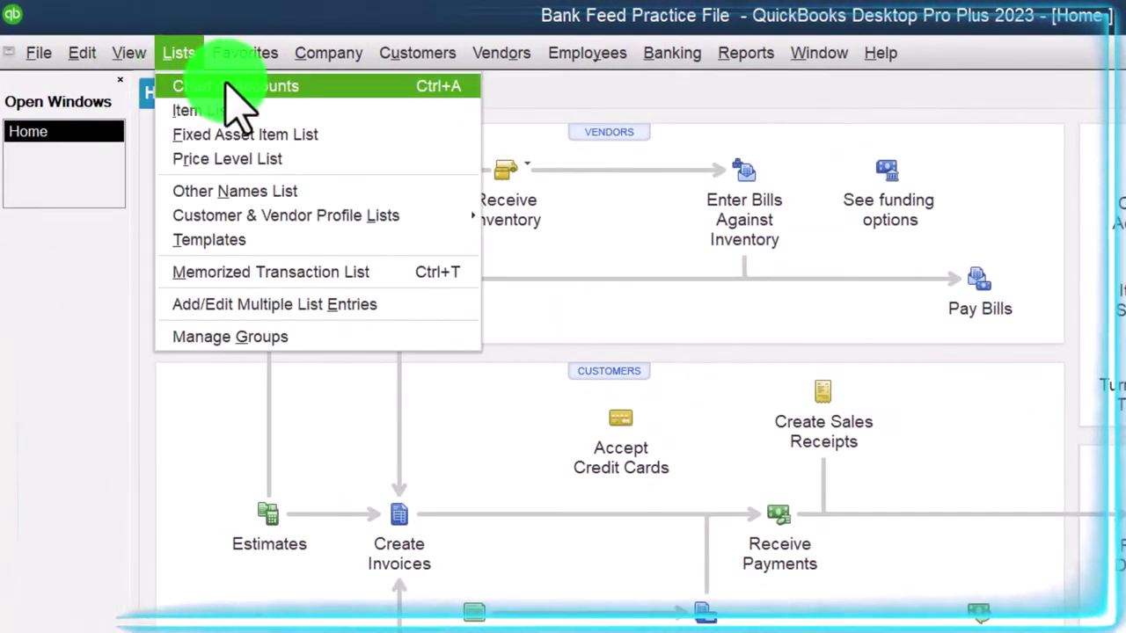
click(264, 81)
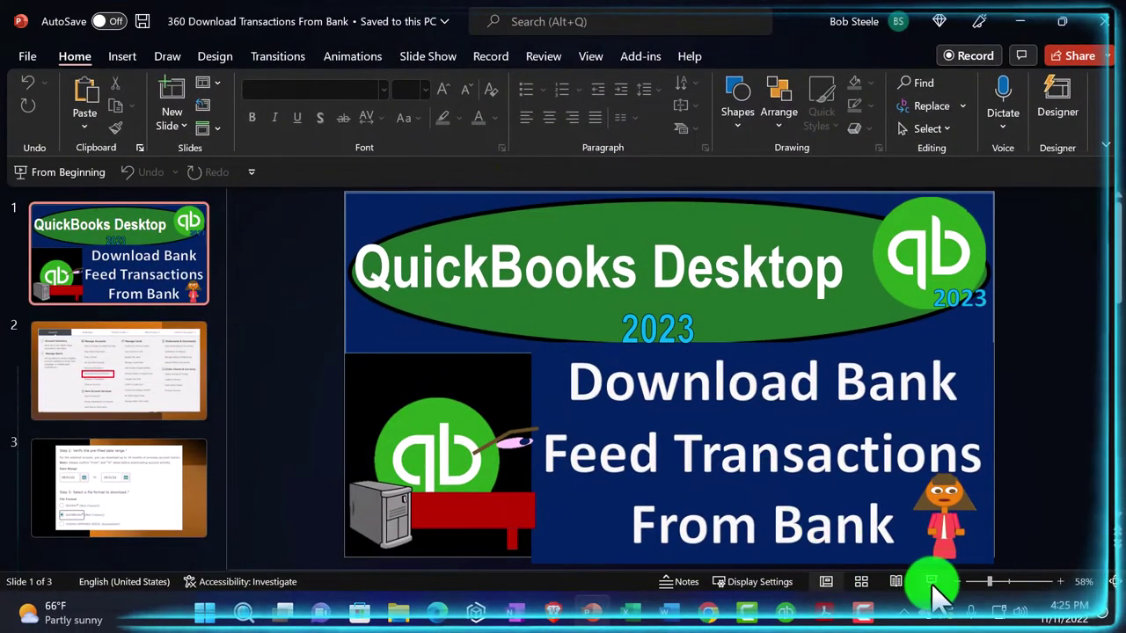
Start the slide show and pick an ink pen colour.
click(932, 584)
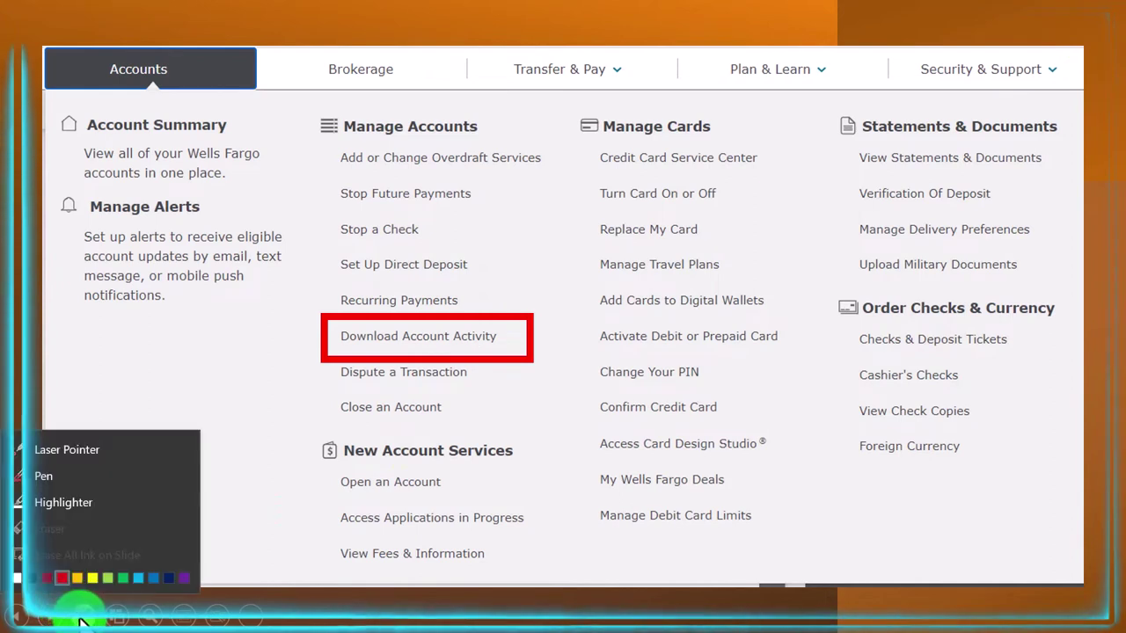
click(123, 579)
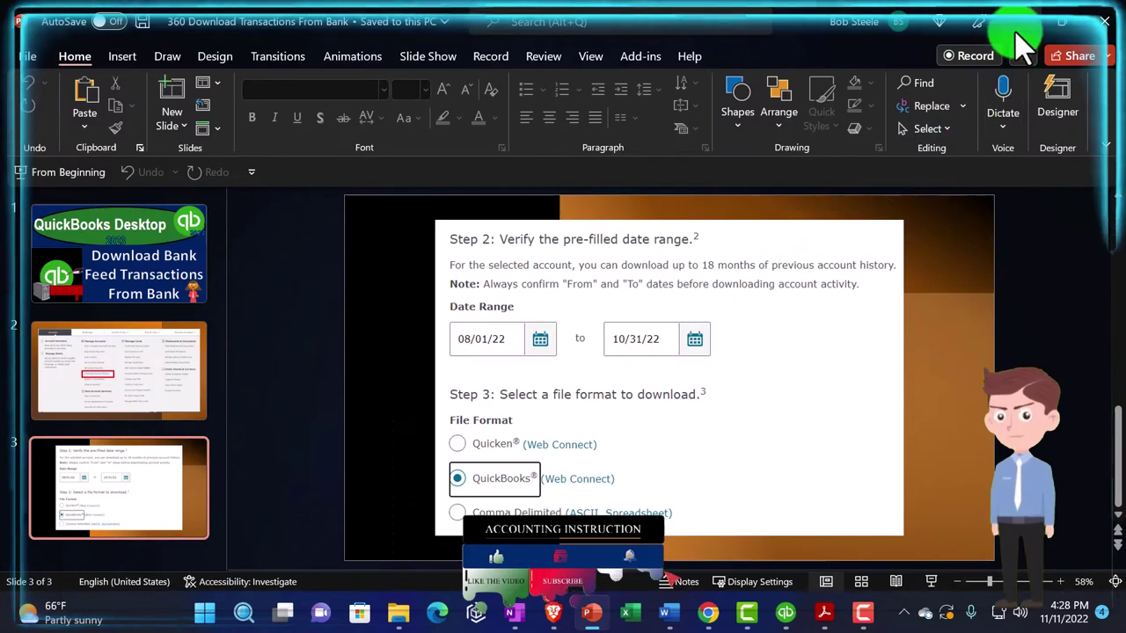
Minimize PowerPoint and QuickBooks to reveal the desktop.
click(1018, 21)
click(1067, 12)
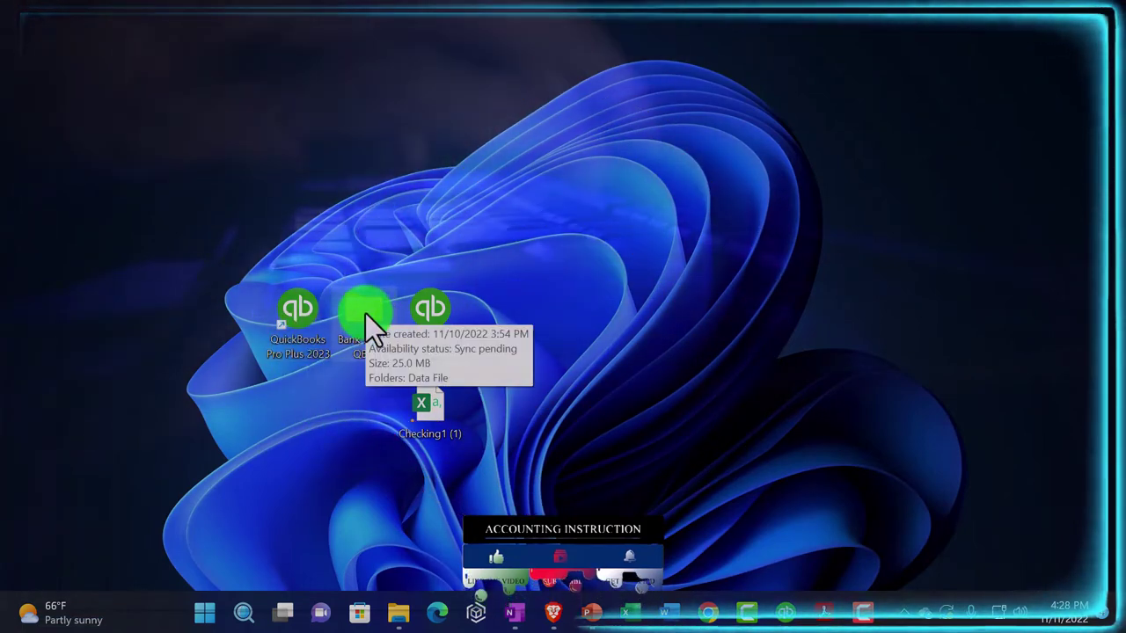
Open Bank Feeds QBD > Data File and restore the Explorer window from full screen.
double_click(365, 315)
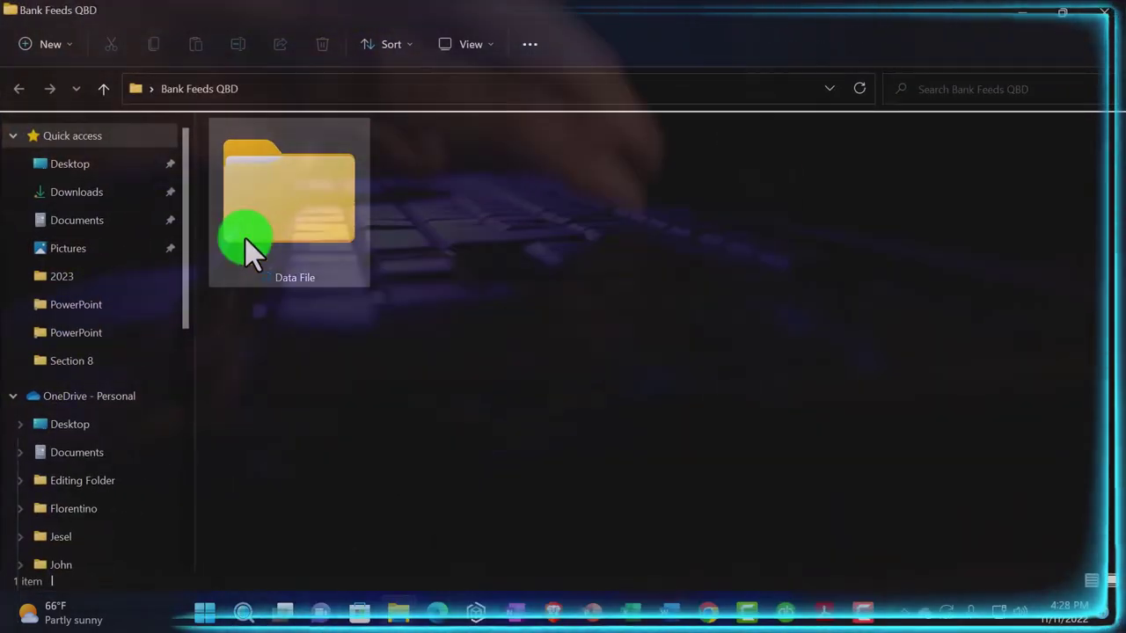
double_click(247, 250)
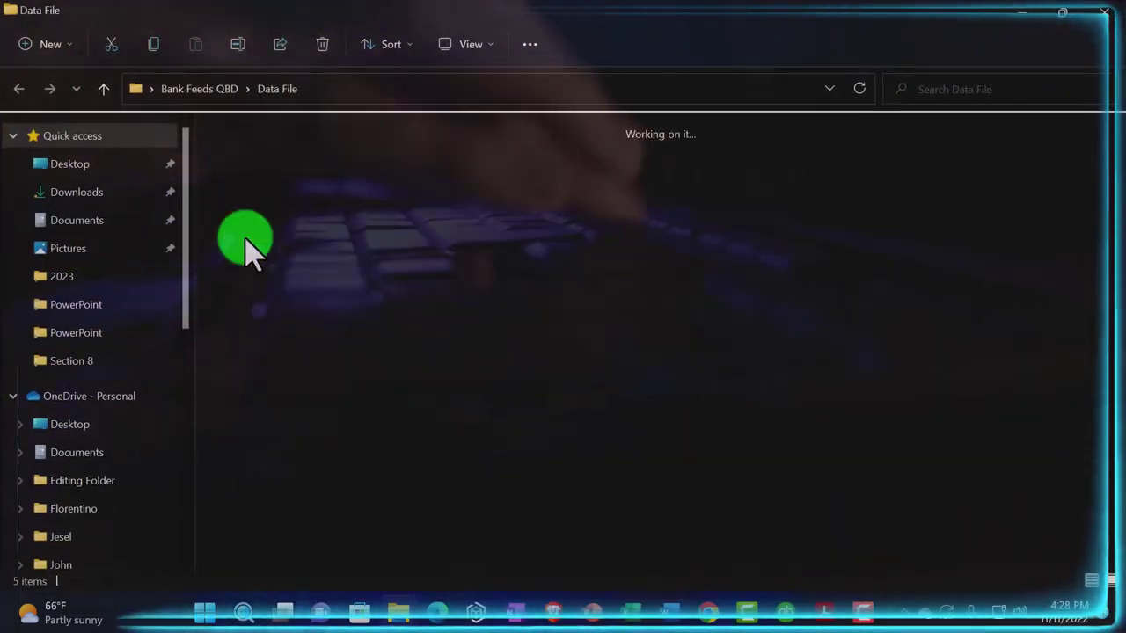
click(1063, 13)
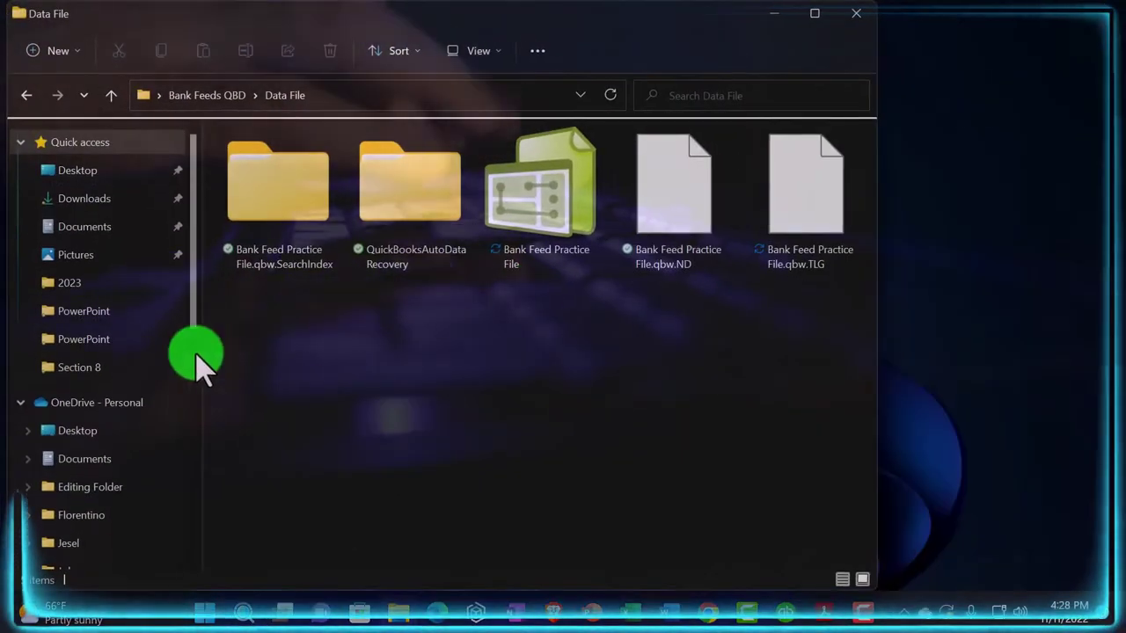
Narrow the Data File window beside the desktop and inspect Bank Feed Practice File and the Checking1 files.
drag(428, 26, 633, 36)
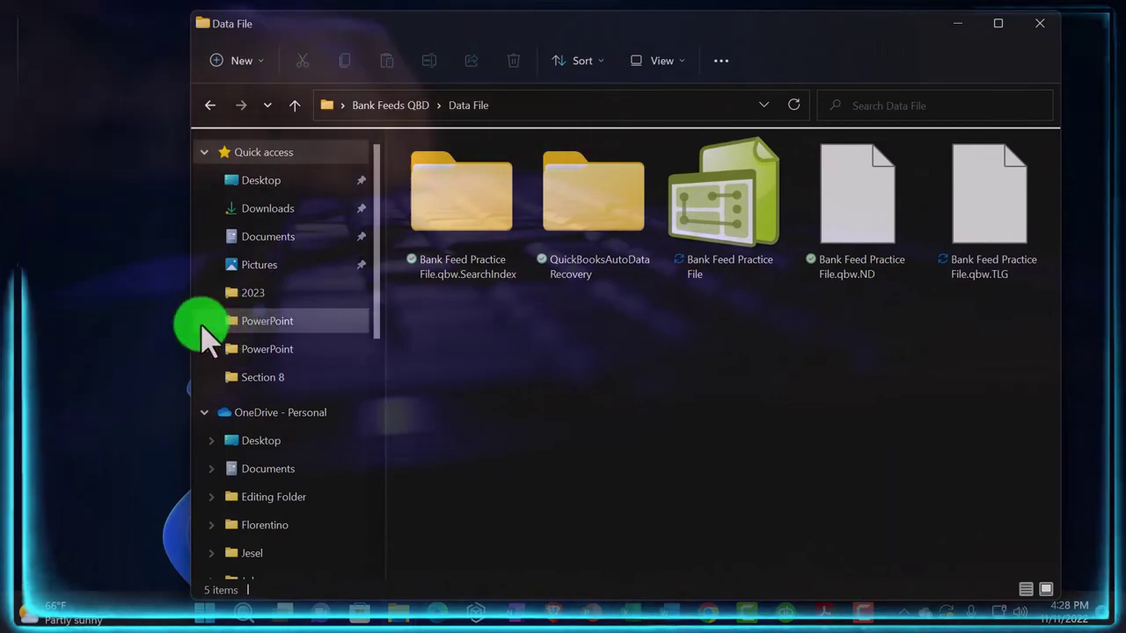
drag(190, 326, 526, 317)
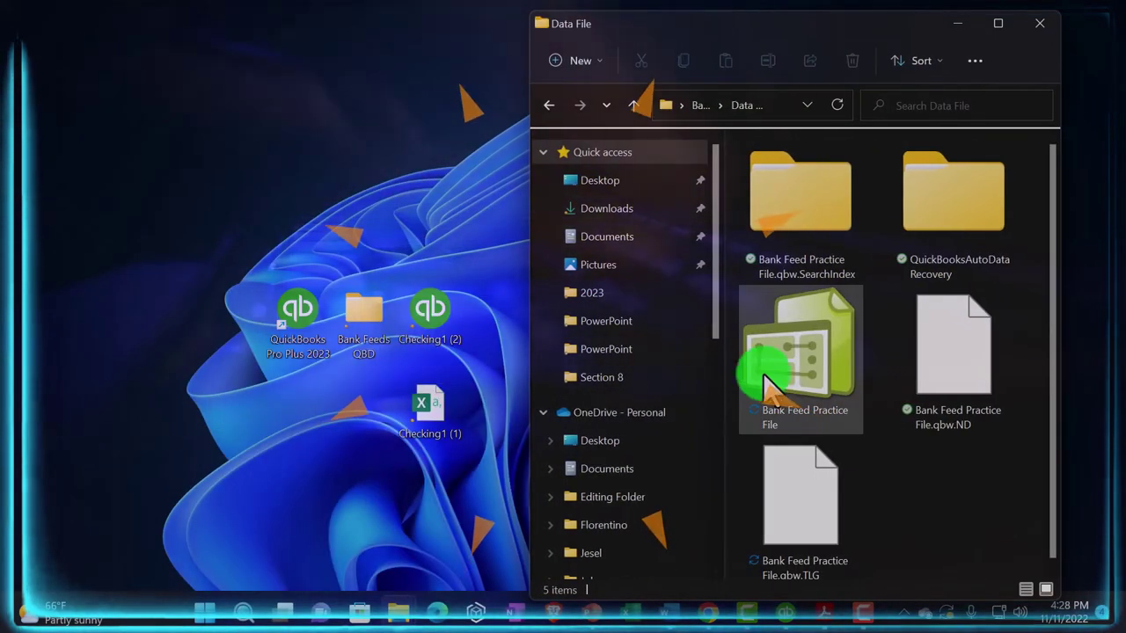
click(794, 373)
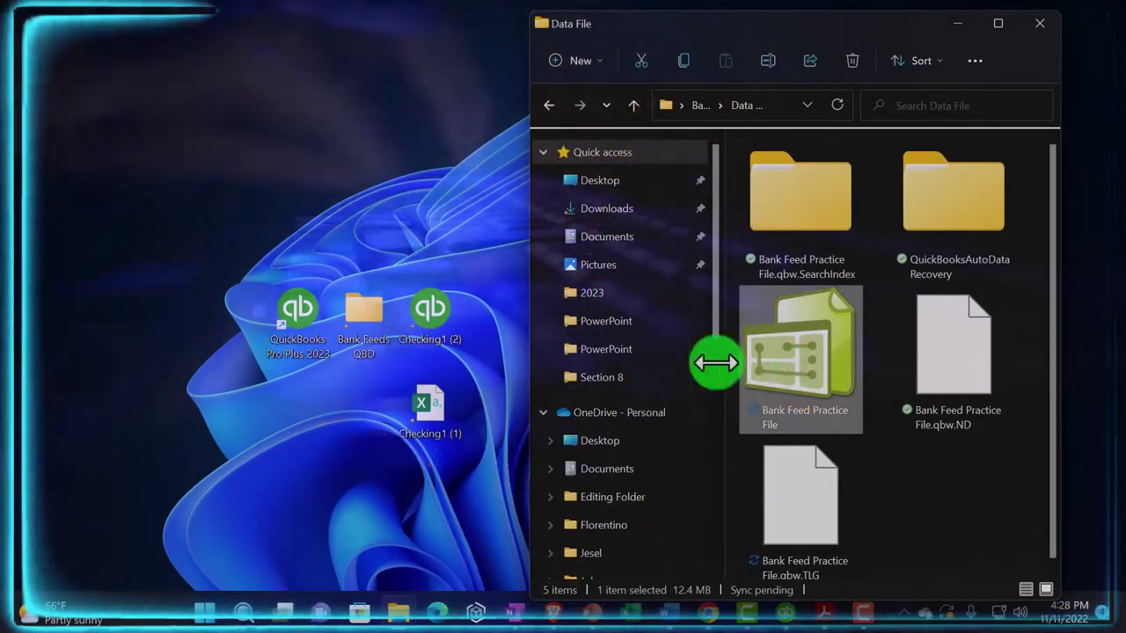
click(435, 327)
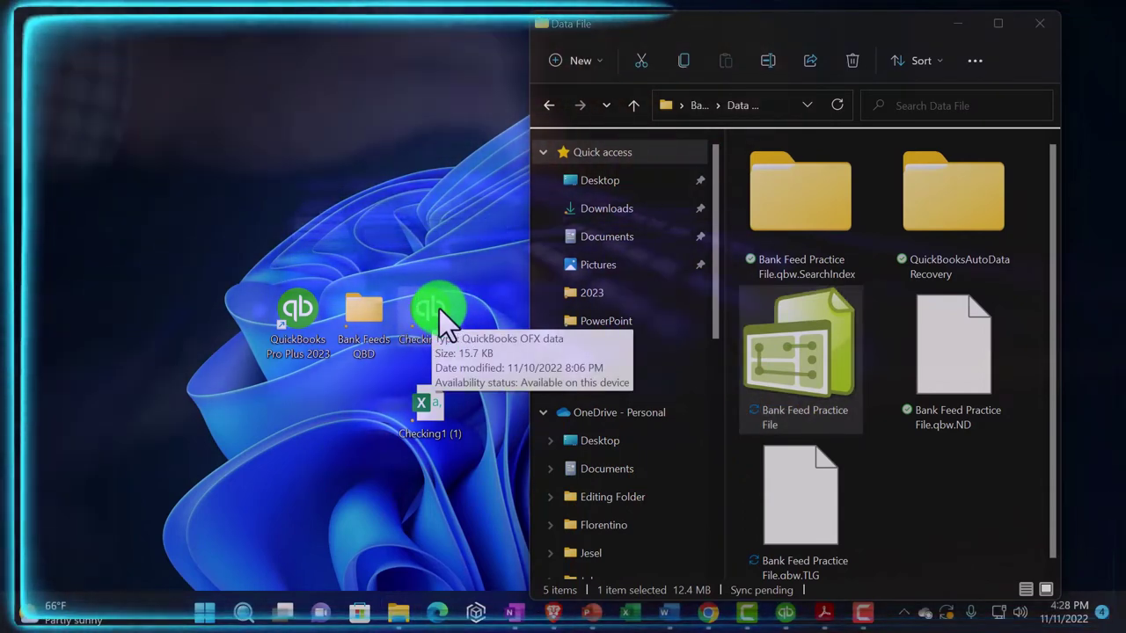
click(403, 400)
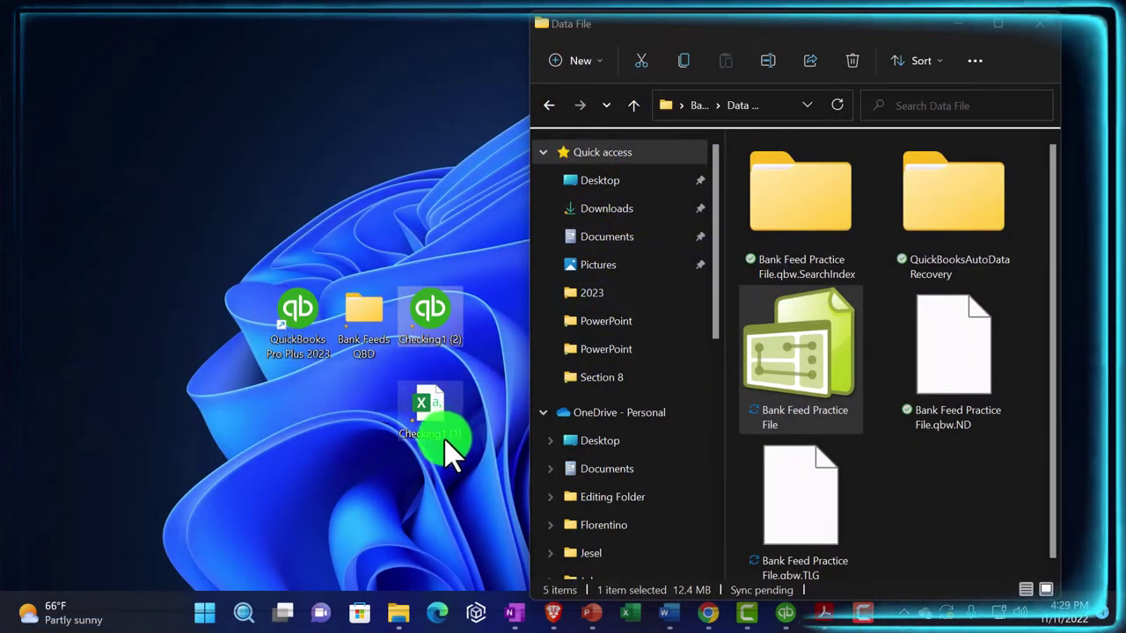
click(443, 446)
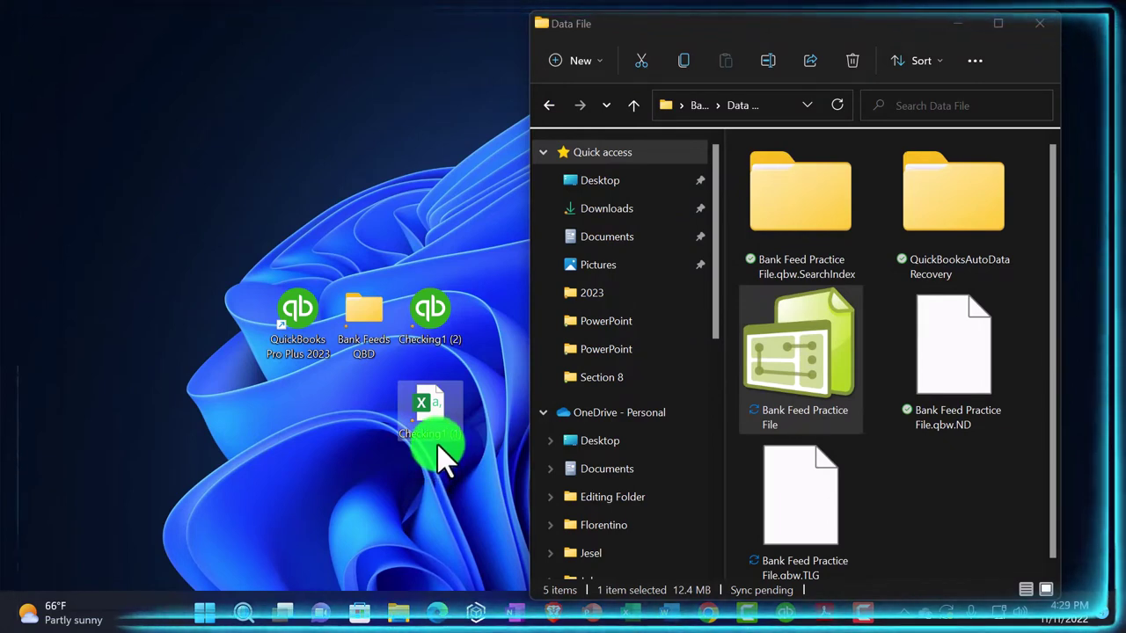
double_click(447, 420)
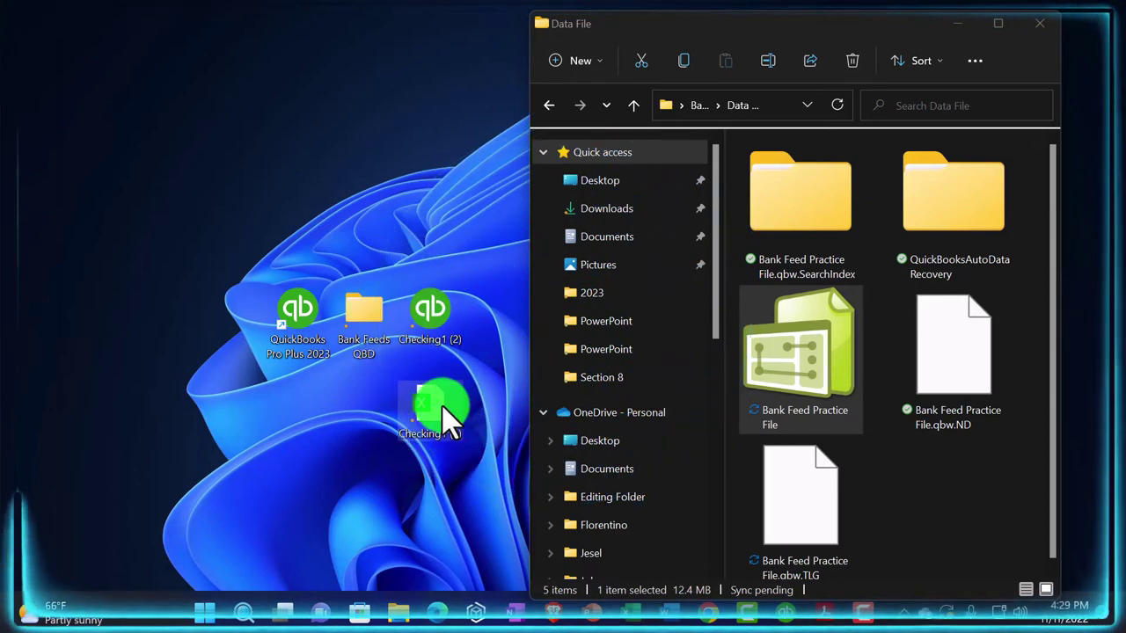
right_click(446, 420)
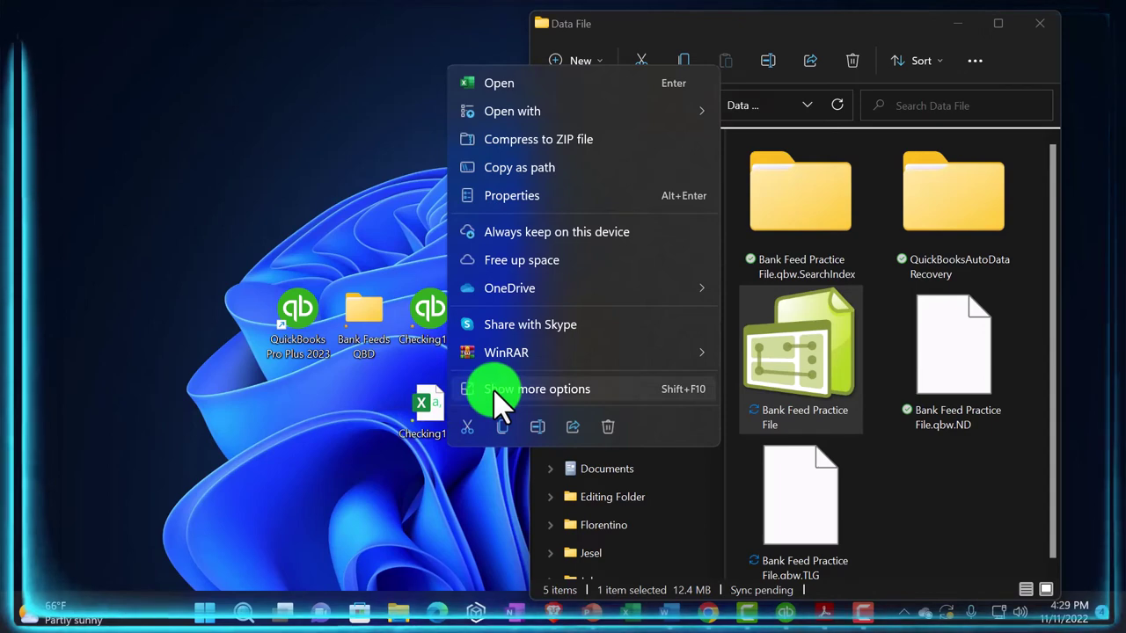
click(505, 197)
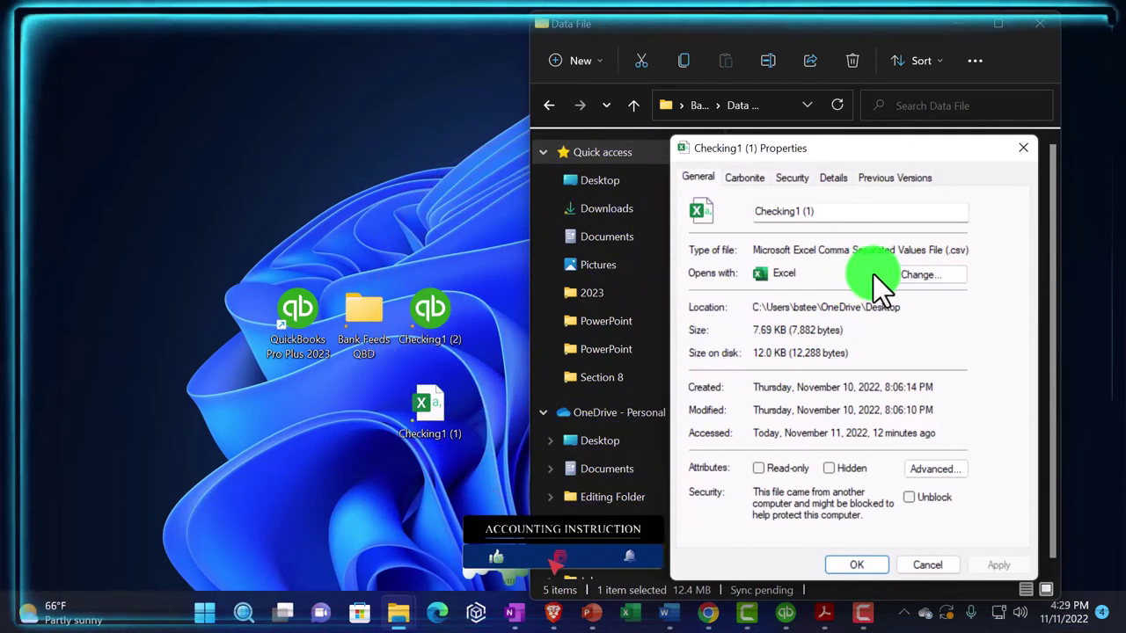
click(1022, 150)
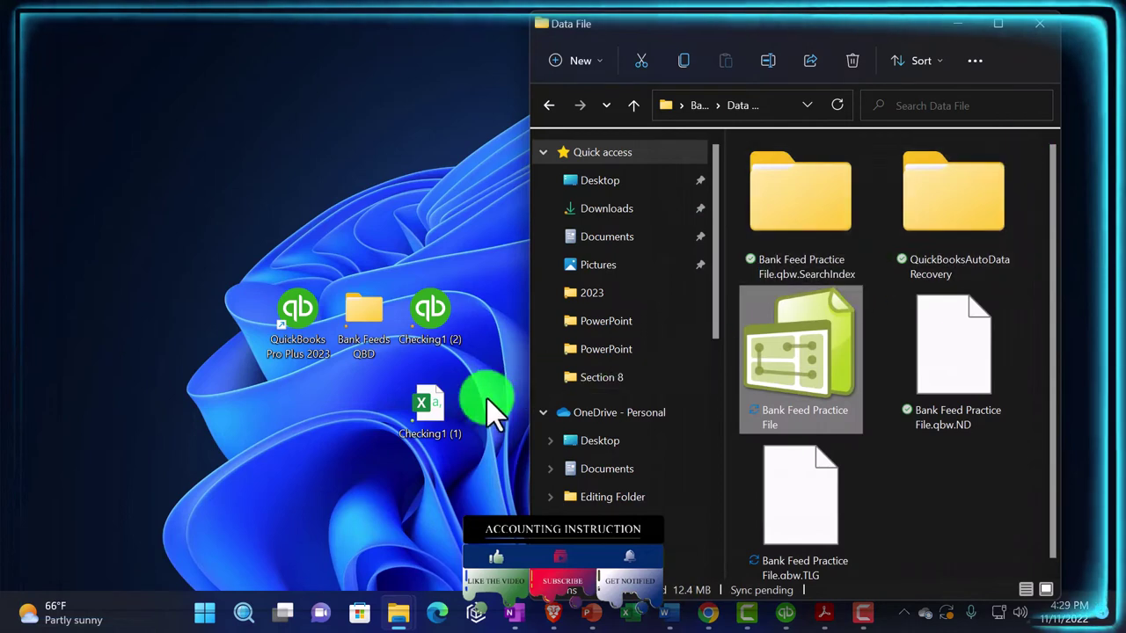
click(435, 321)
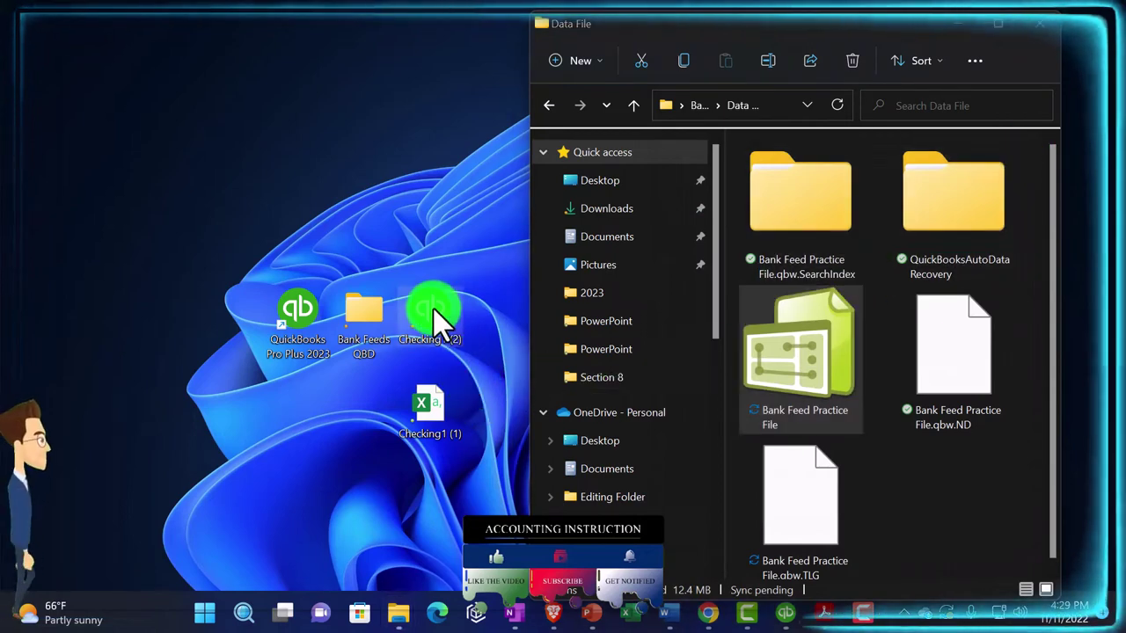
right_click(433, 309)
click(471, 348)
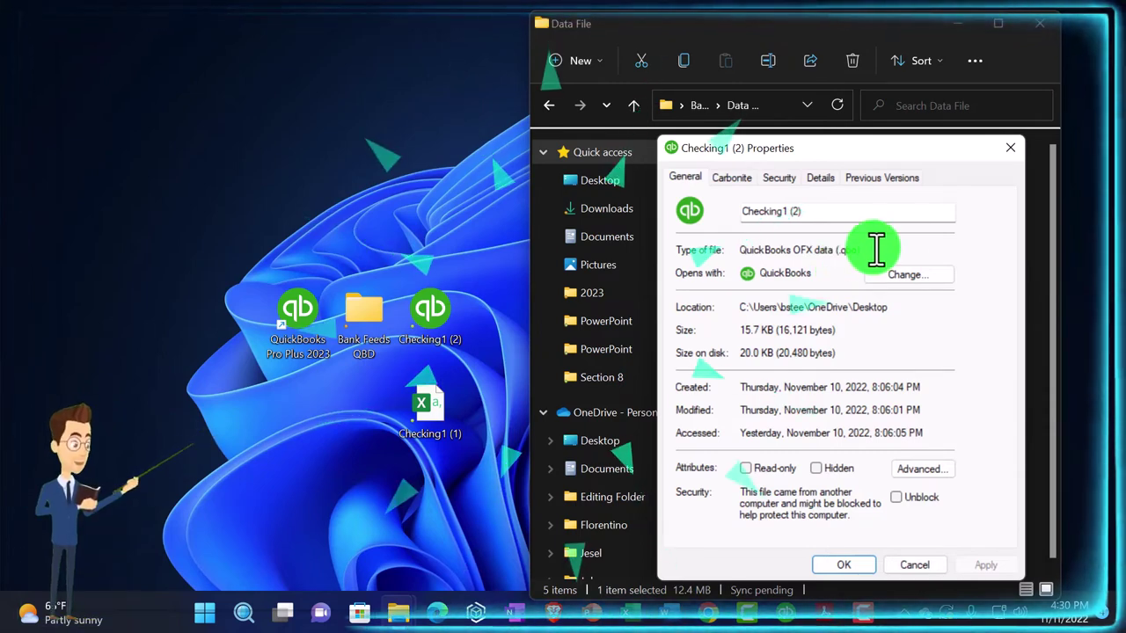
click(1010, 158)
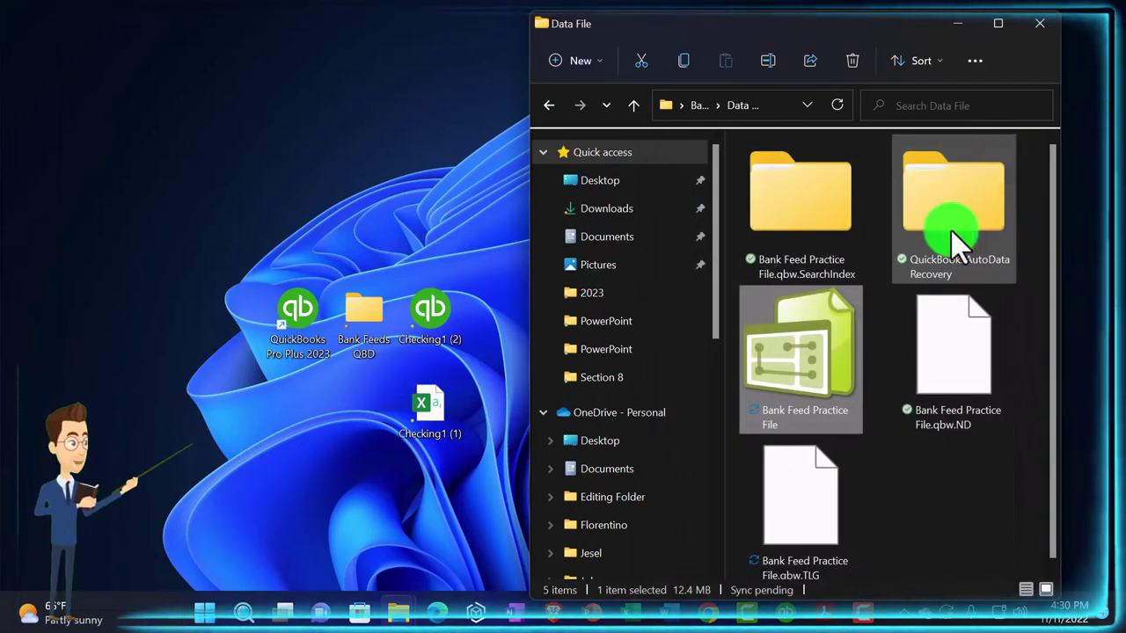
Select Checking1 (1), then scroll Bank Stmt Feb.pdf to its Deposits and Checks and Withdraws tables.
click(437, 420)
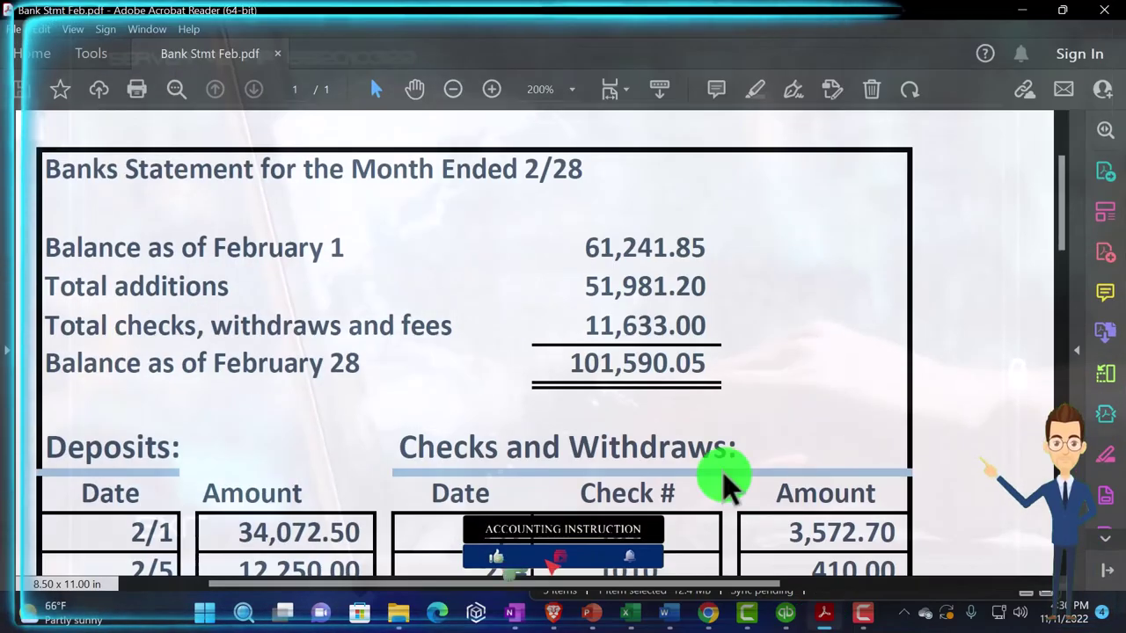
scroll(520, 371, down, 3)
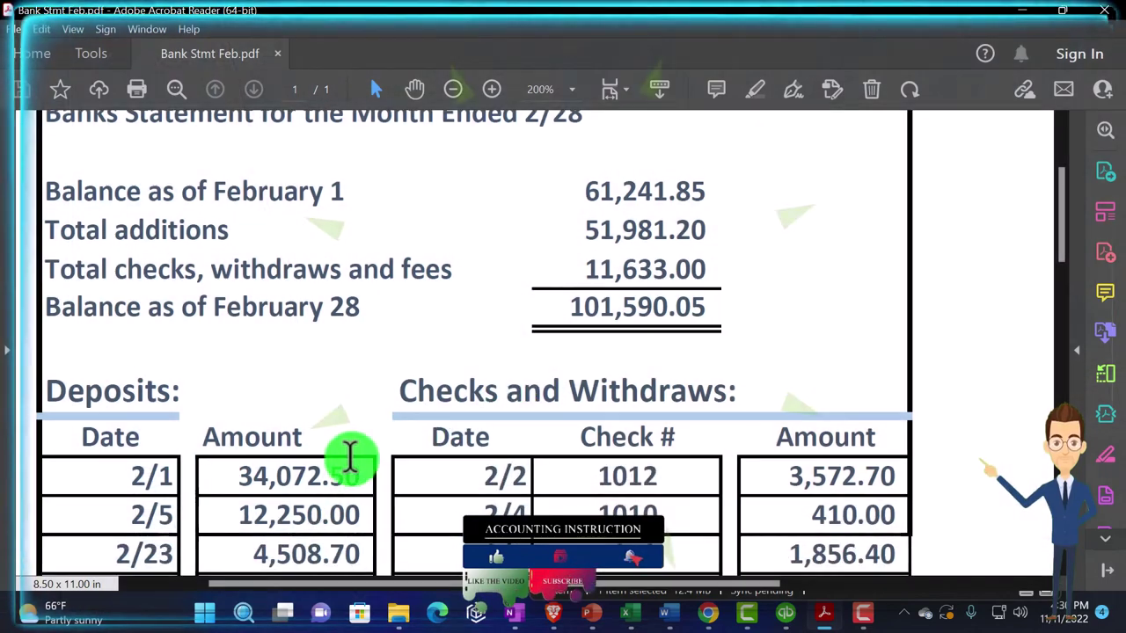
scroll(338, 459, down, 2)
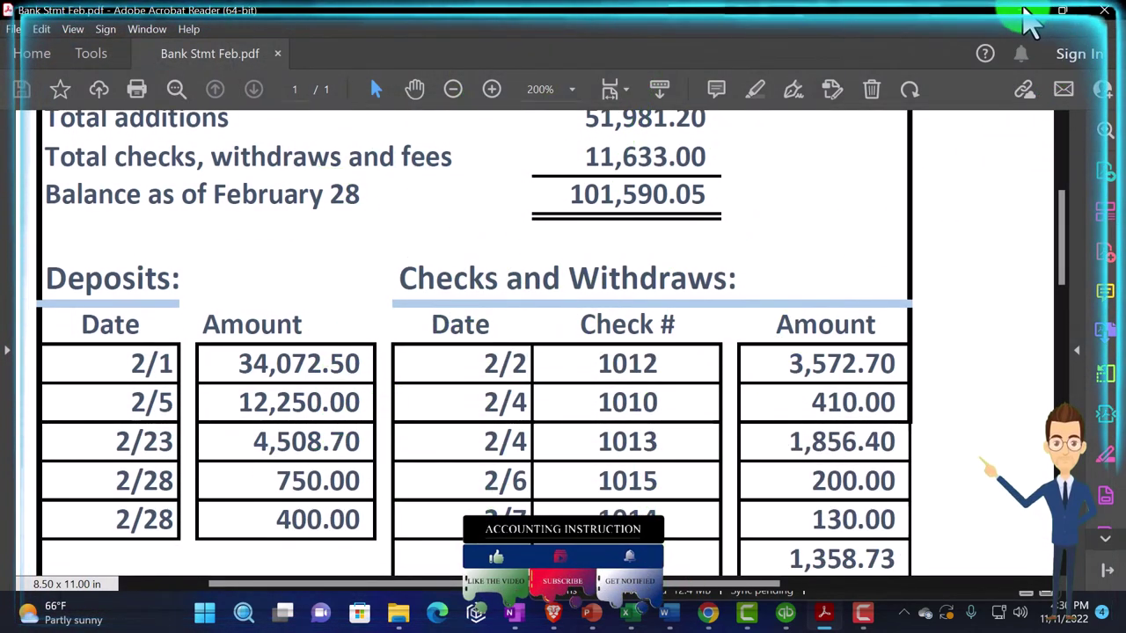
Minimize Acrobat, inspect cells B2, A2 and E2 of Checking1 (1), then minimize Excel.
click(1023, 11)
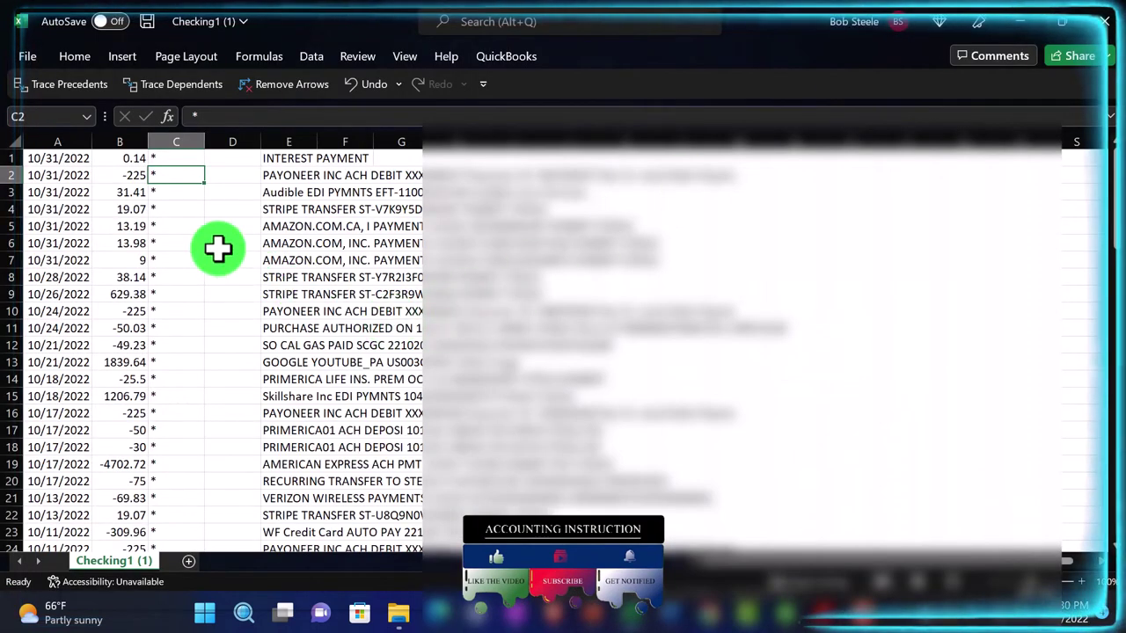
click(104, 174)
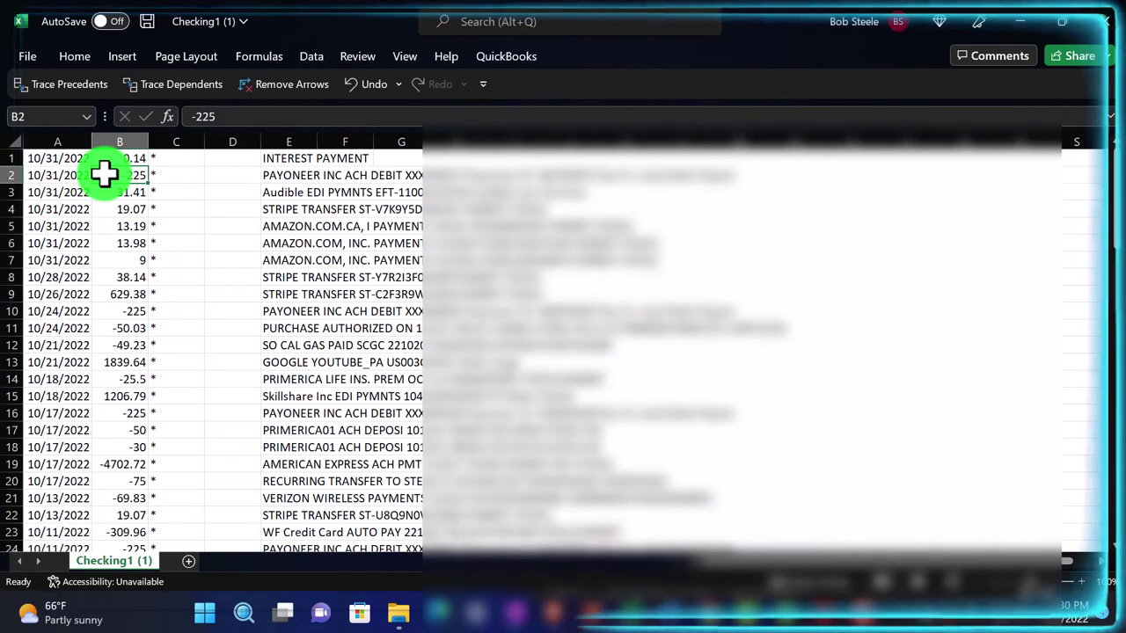
key(Left)
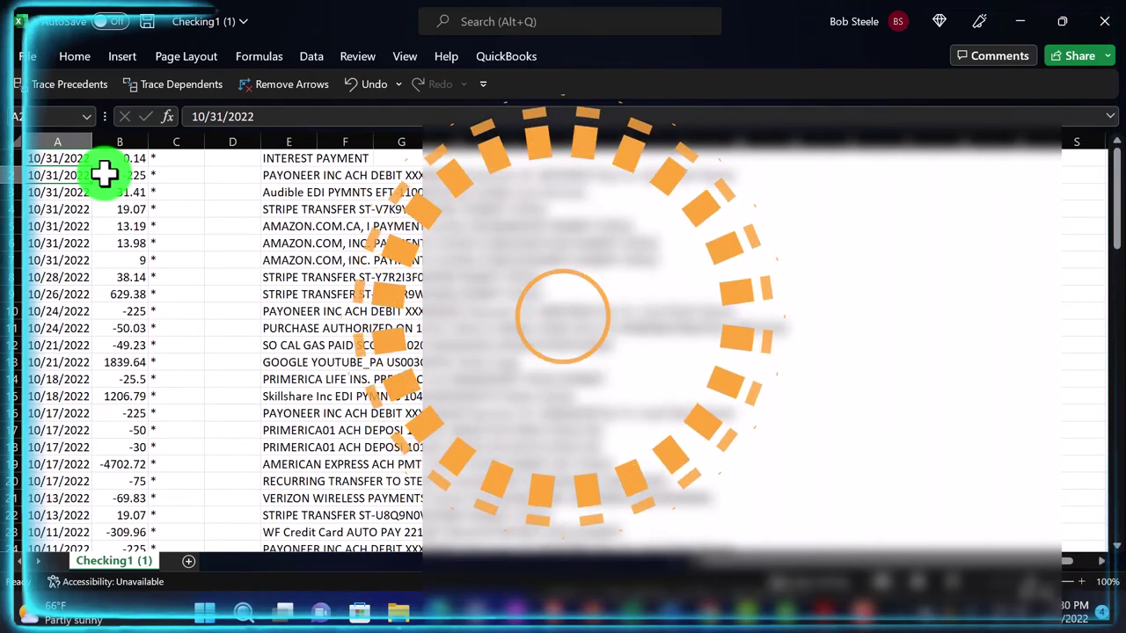
key(Right)
key(Right)
key(Right)
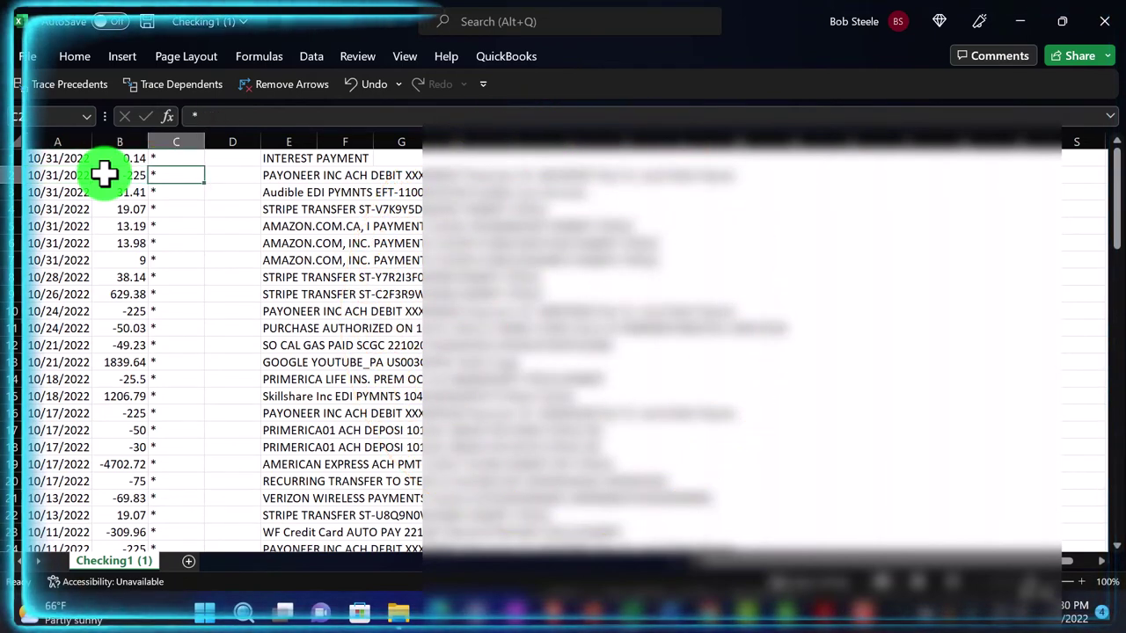
key(Right)
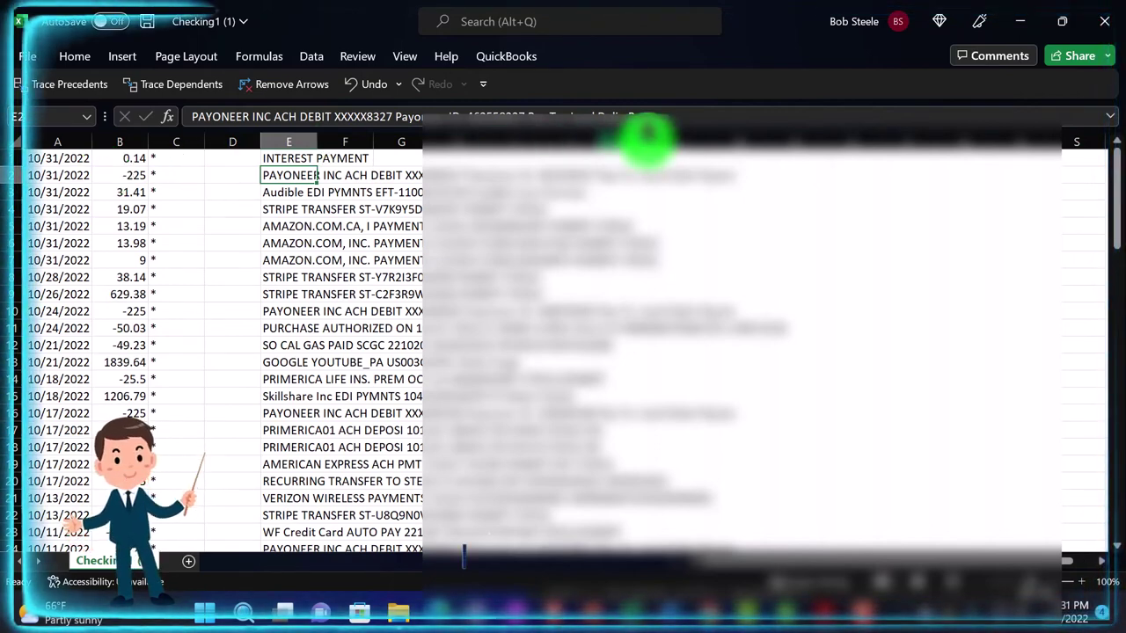
click(1022, 22)
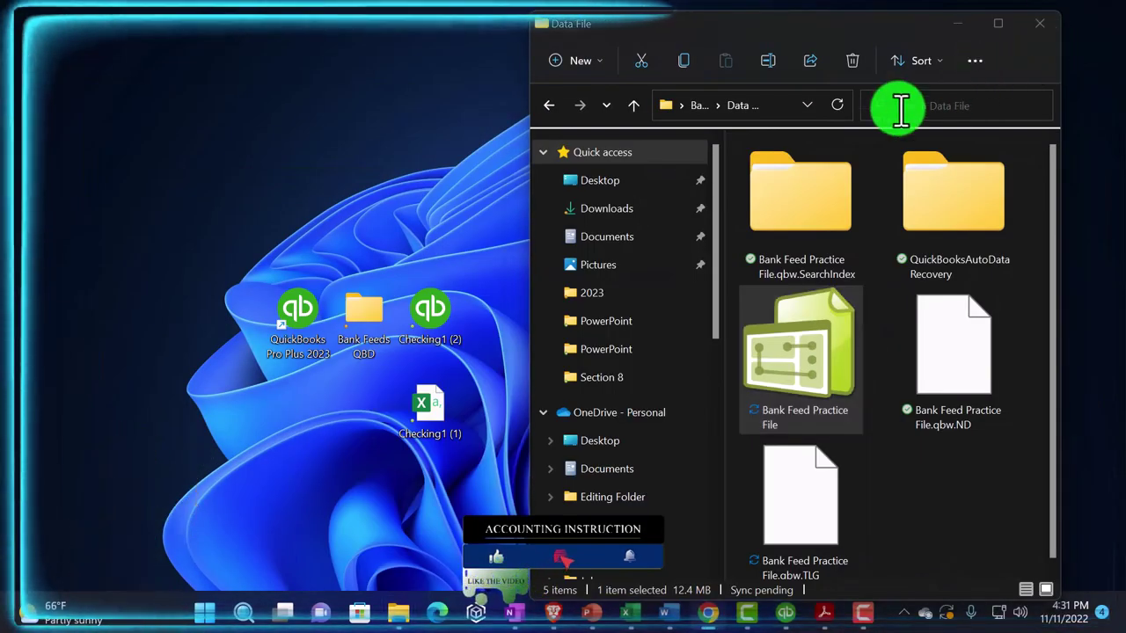
Return to QuickBooks' Chart of Accounts and display the Banking > Bank Feeds submenu options.
click(787, 614)
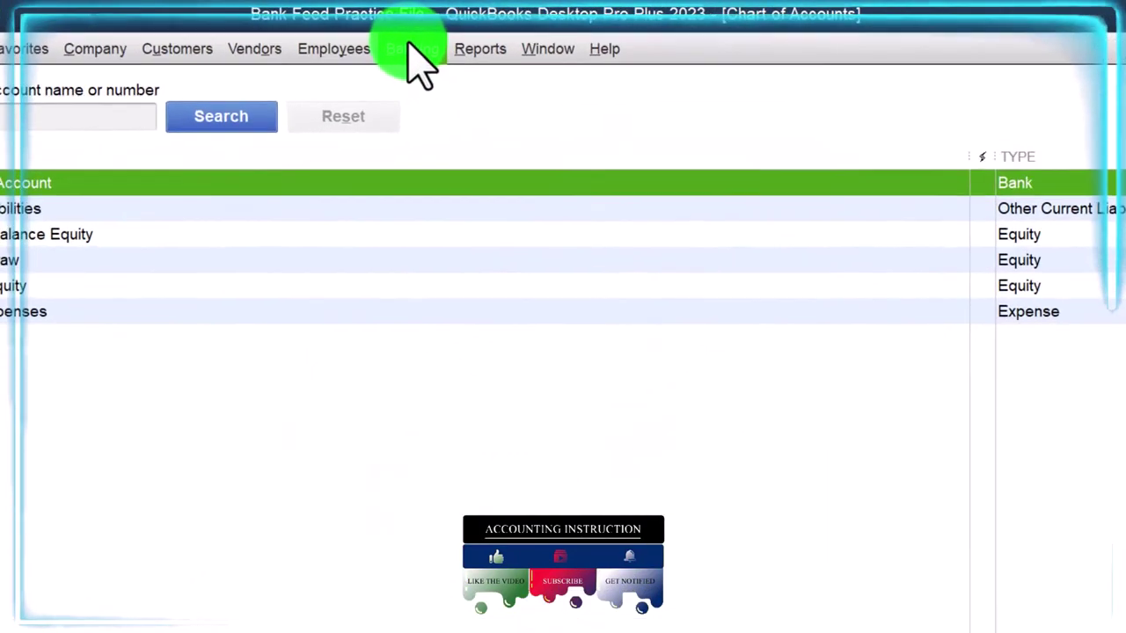
click(437, 34)
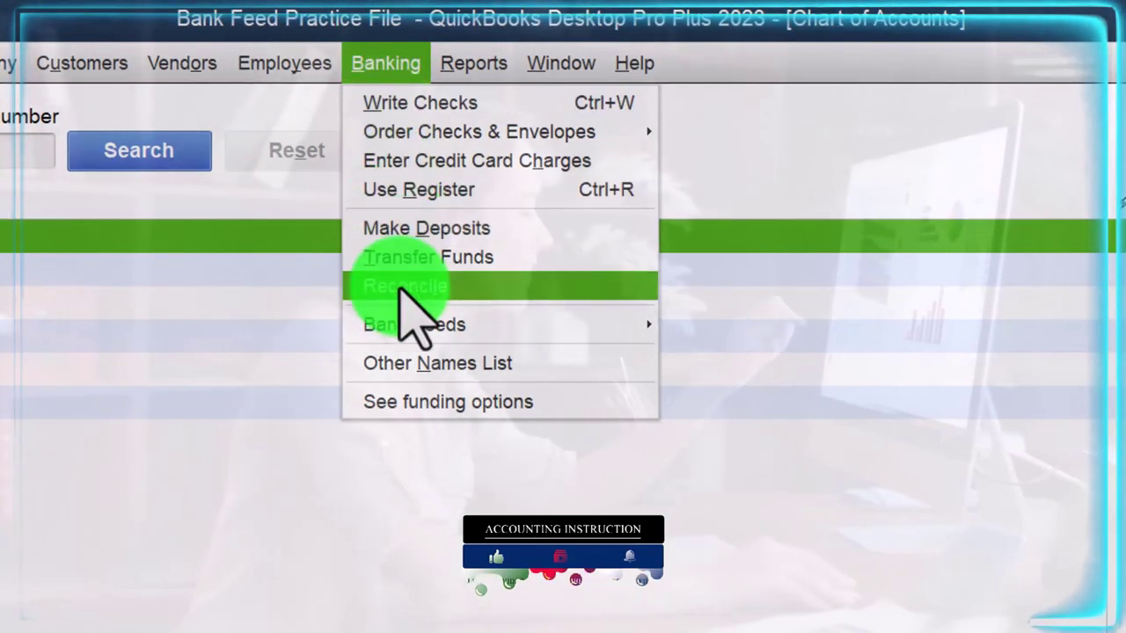
mouse_move(402, 322)
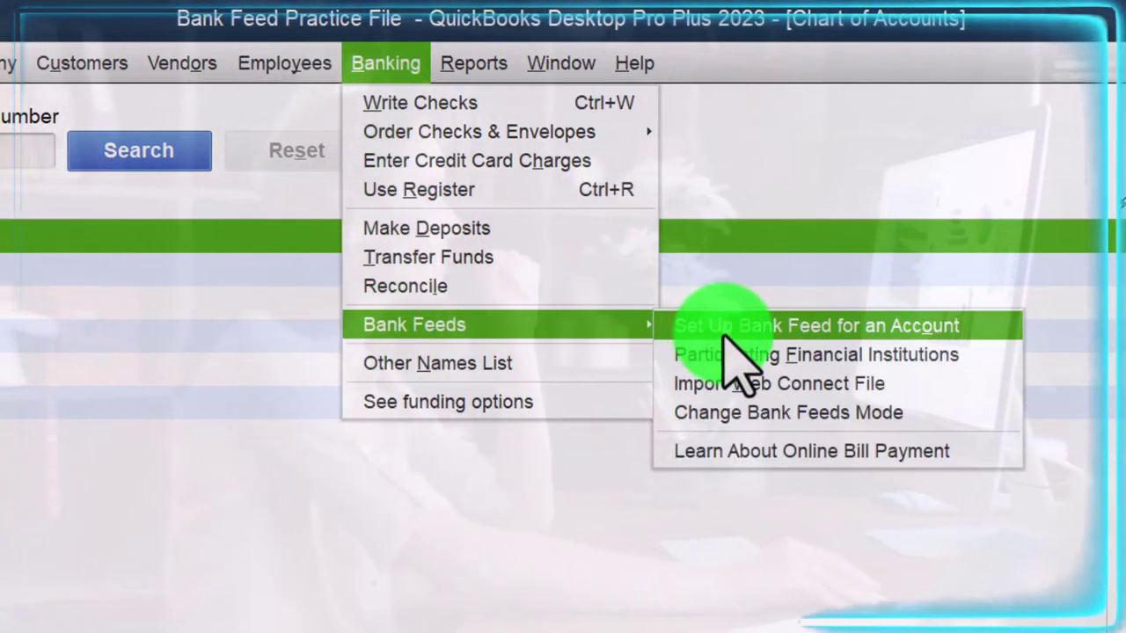